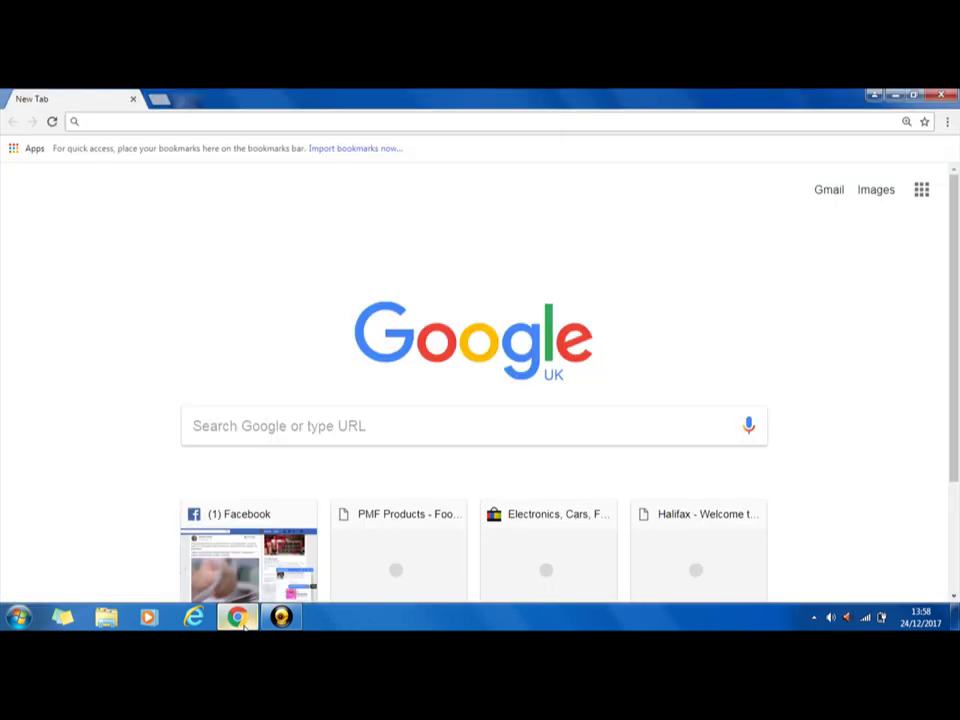
Step: Search Google for 'clipgrab download' using the search box suggestion
left_click(351, 432)
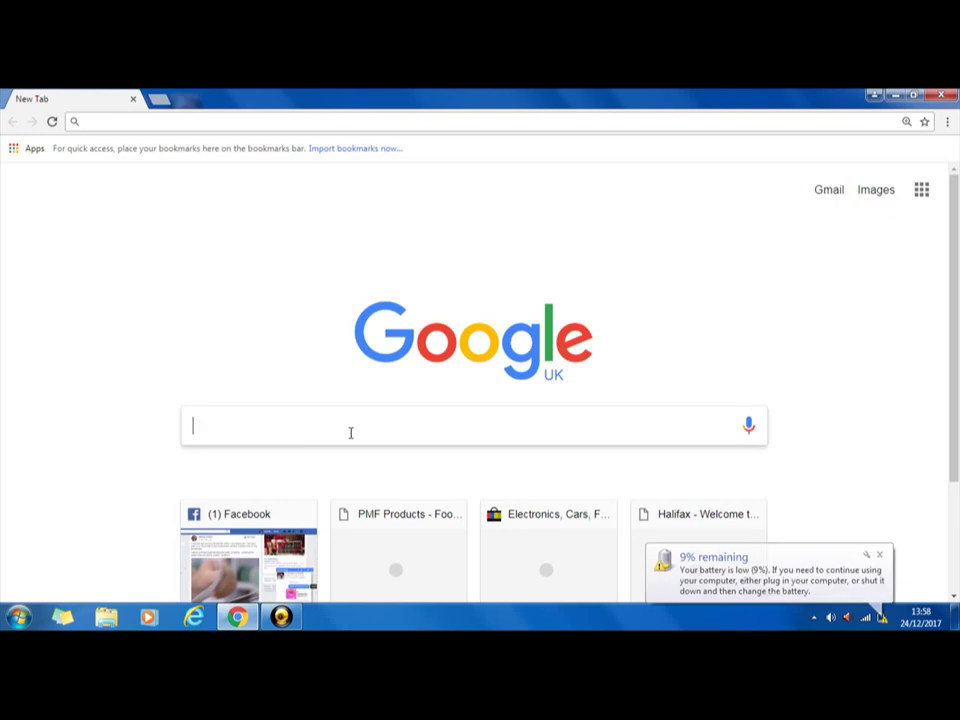
type("clip")
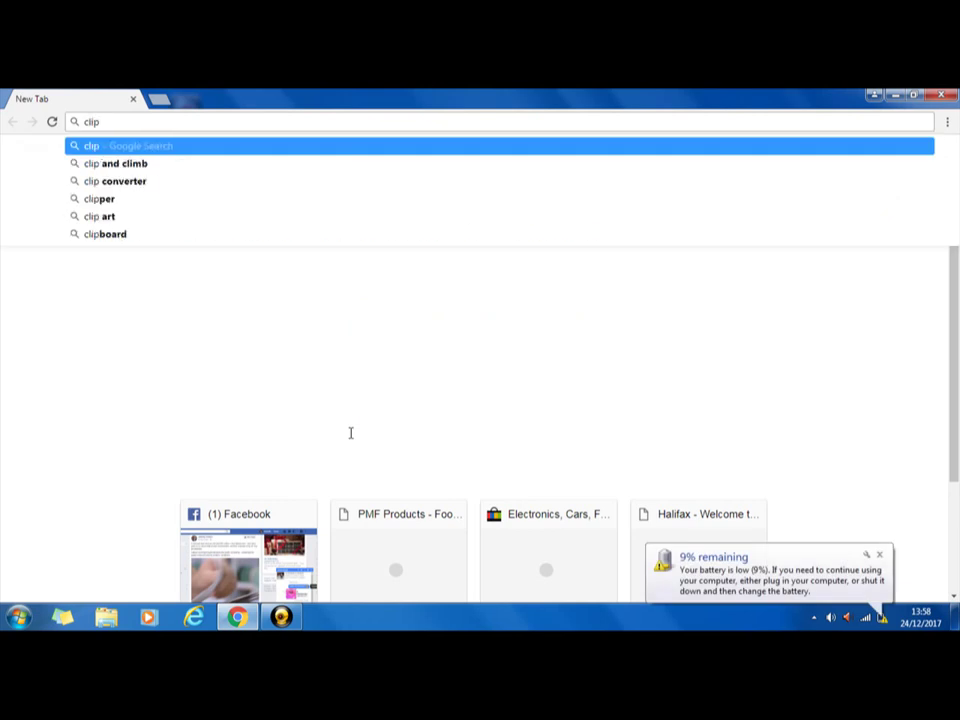
type("gra")
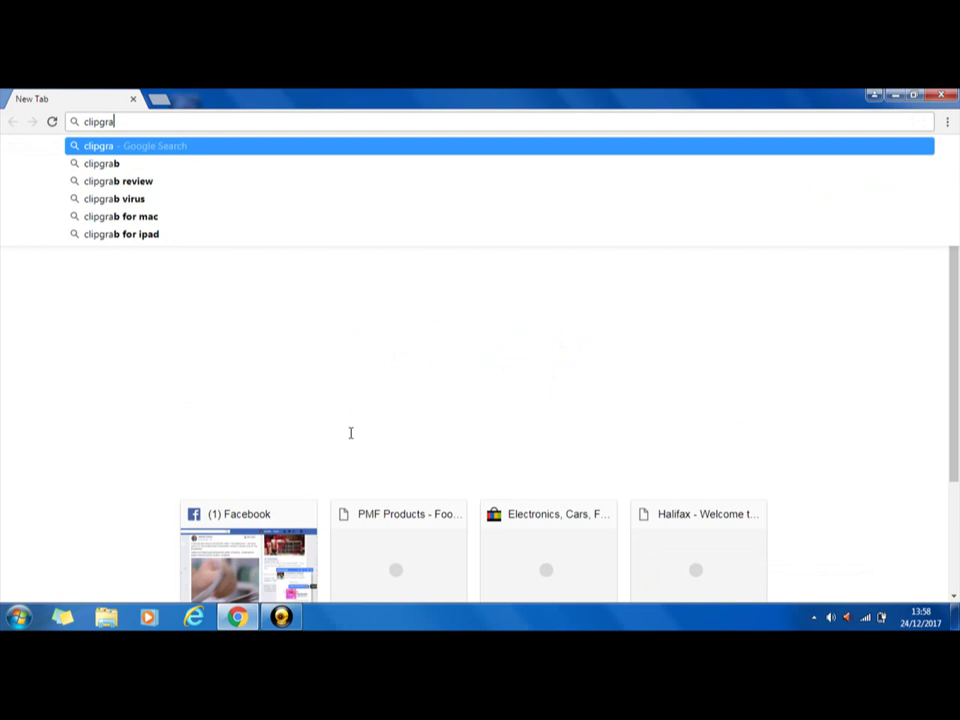
type("b d")
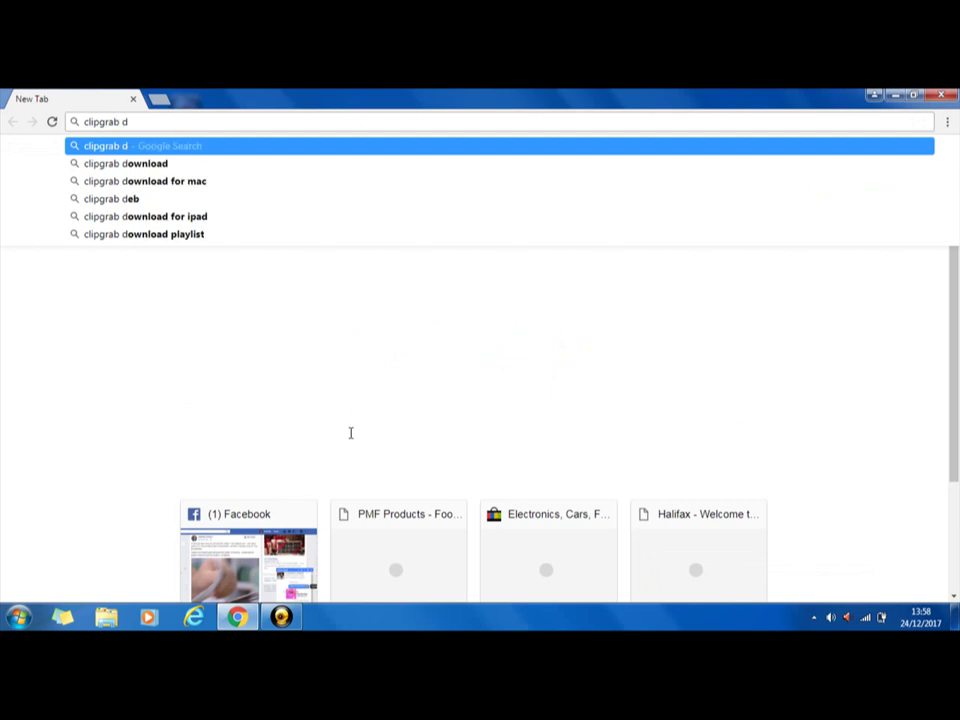
left_click(155, 166)
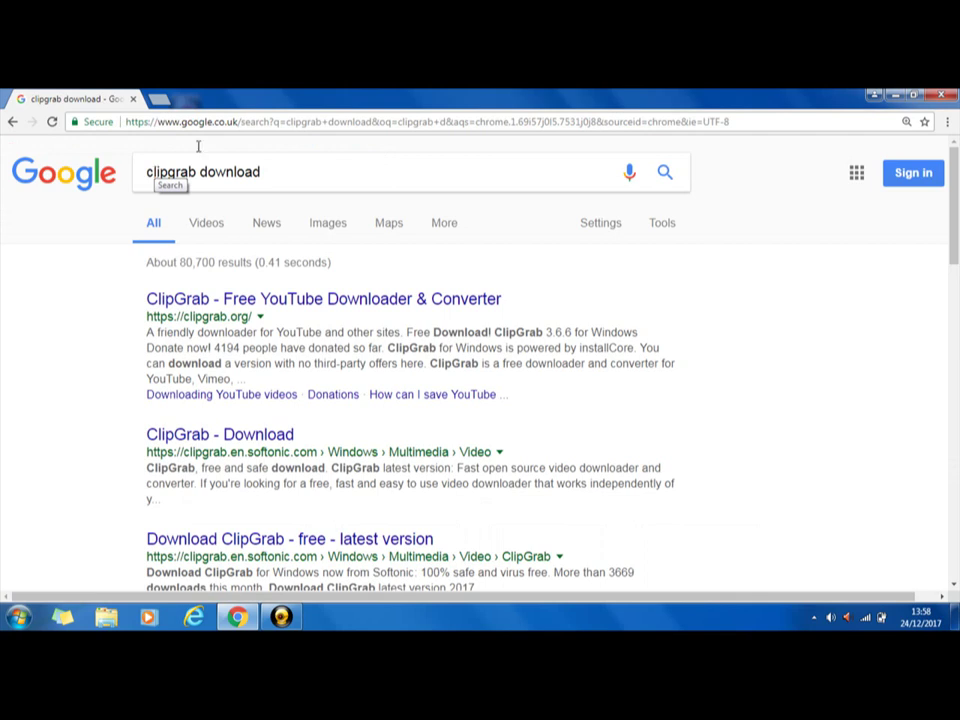
Step: Open clipgrab.org from the results and start downloading the ClipGrab 3.6.6 Windows installer
left_click(295, 299)
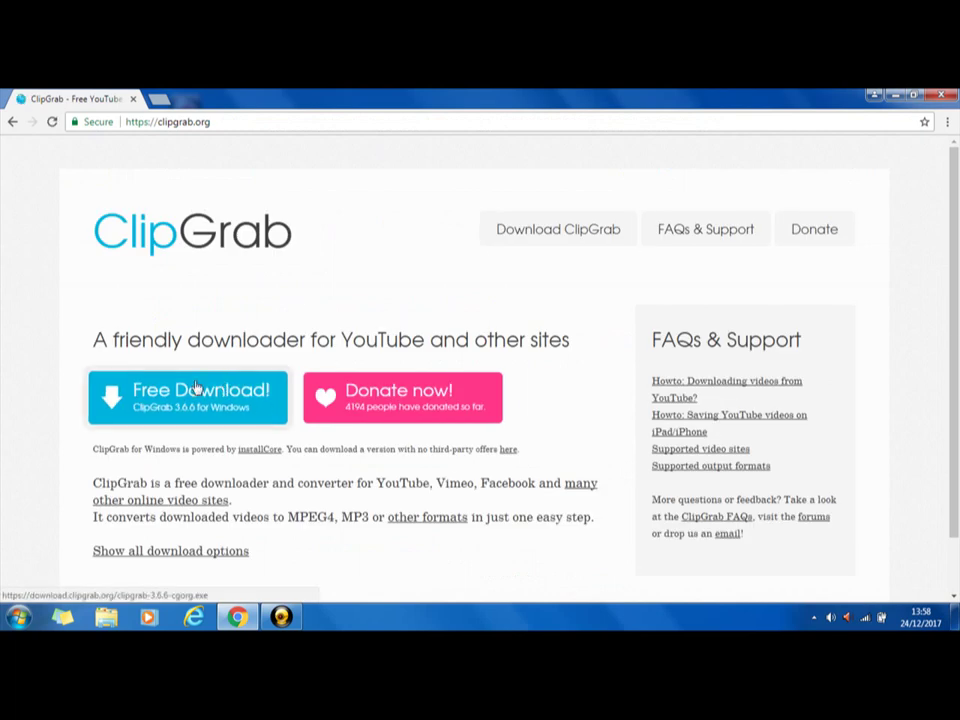
left_click(215, 409)
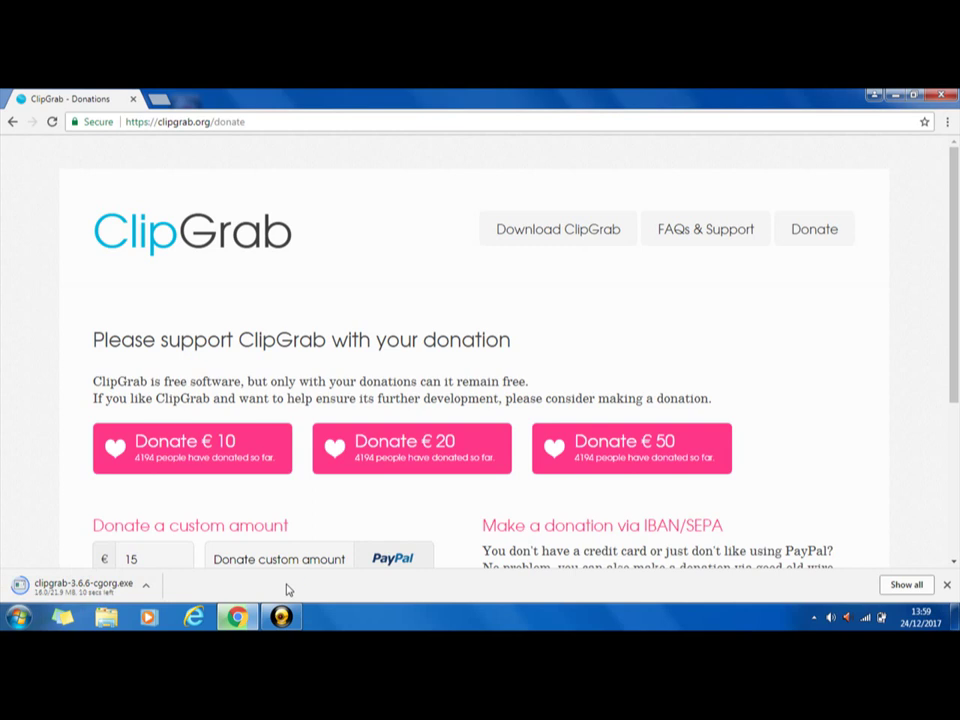
key("super")
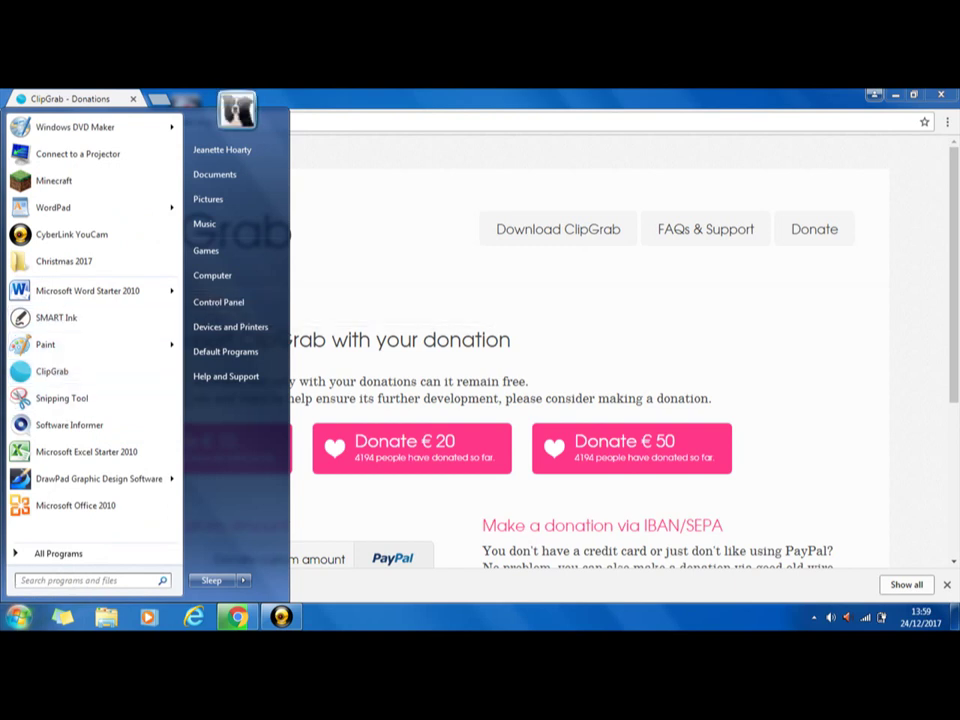
Step: Search the Start menu for 'clipgrab', then close the menu
type("cli")
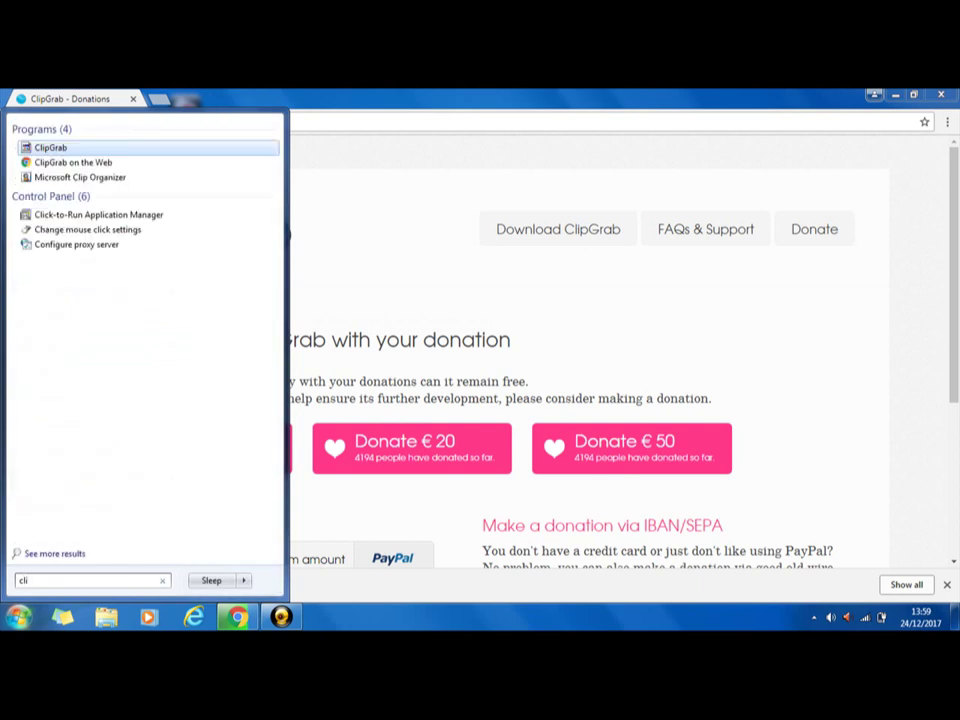
type("pgr")
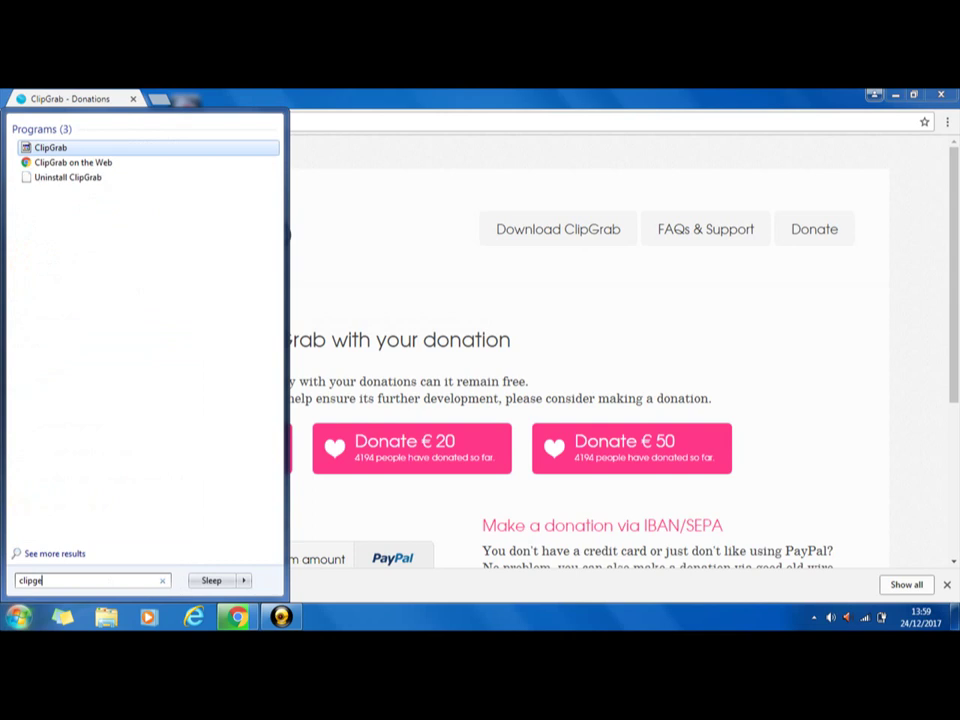
key("BackSpace")
type("rab")
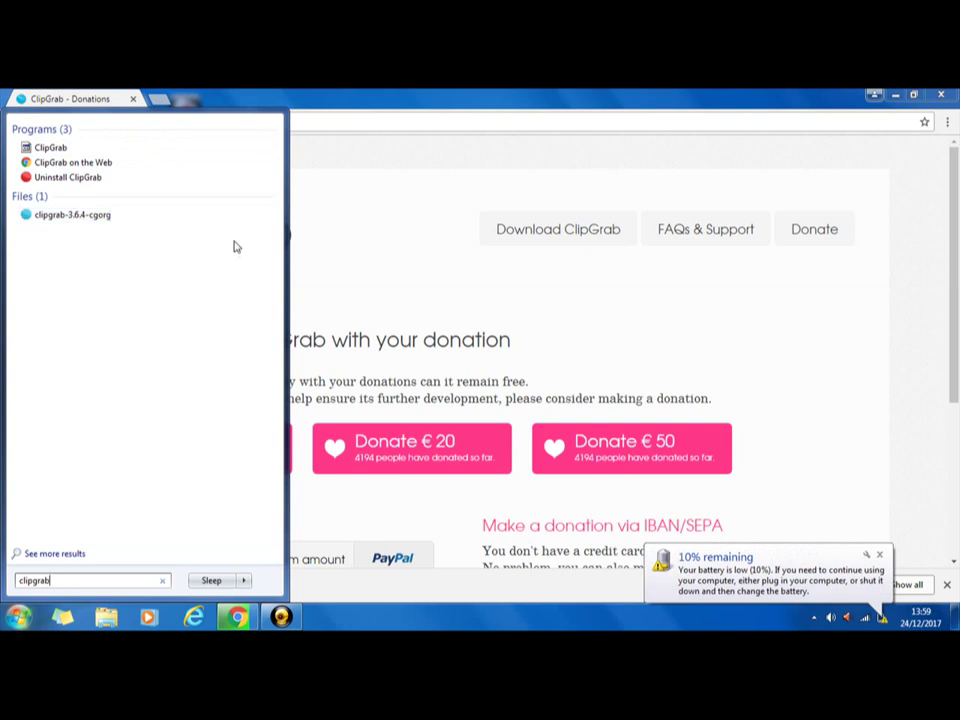
key("Escape")
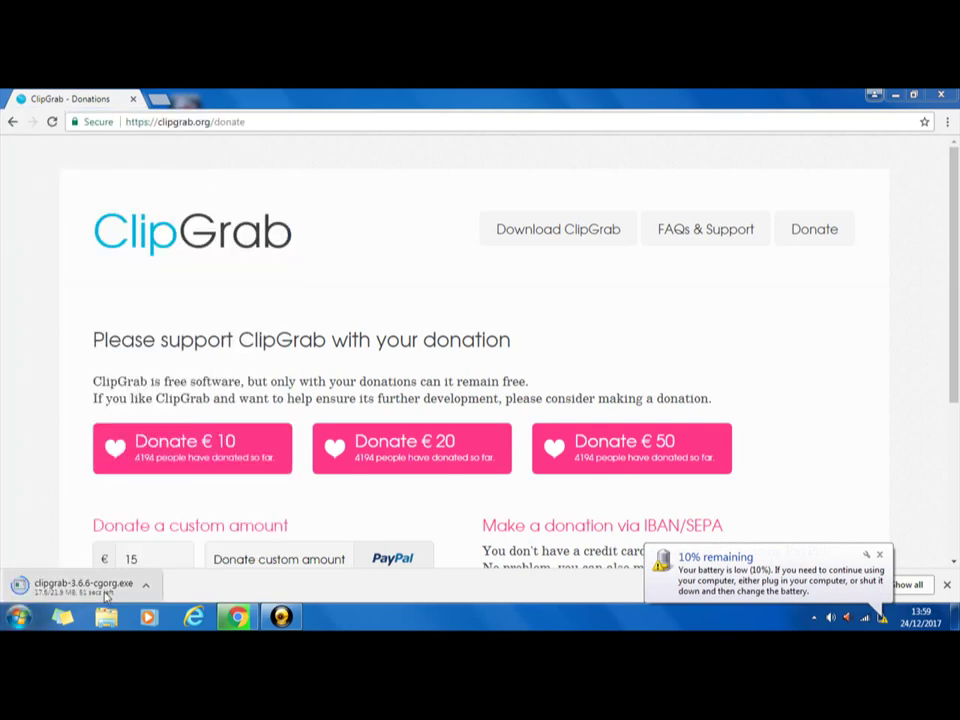
key("super")
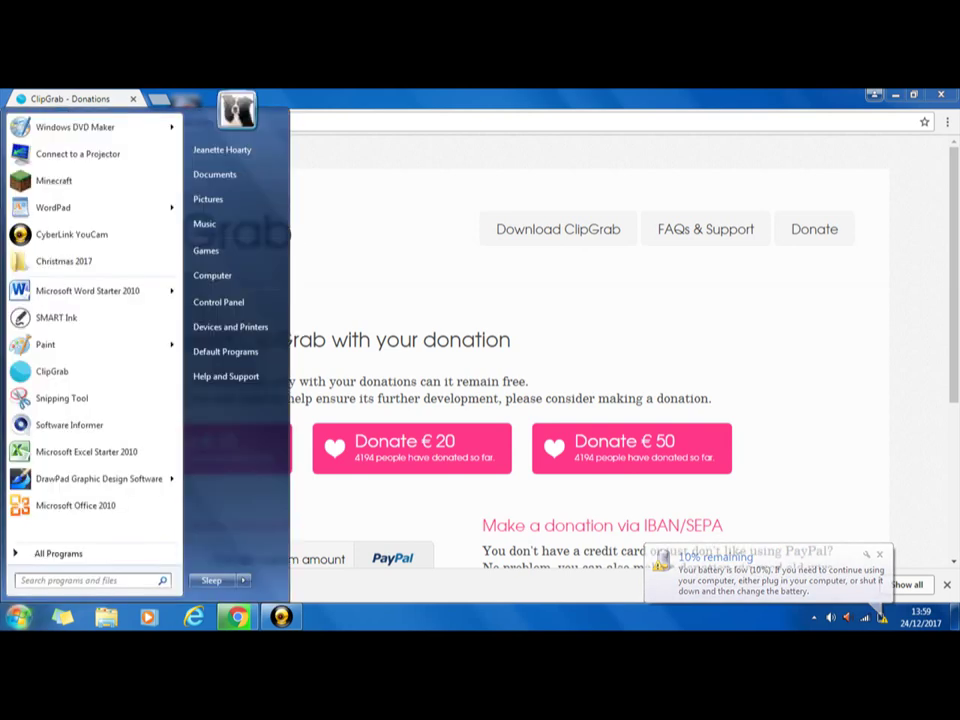
key("Escape")
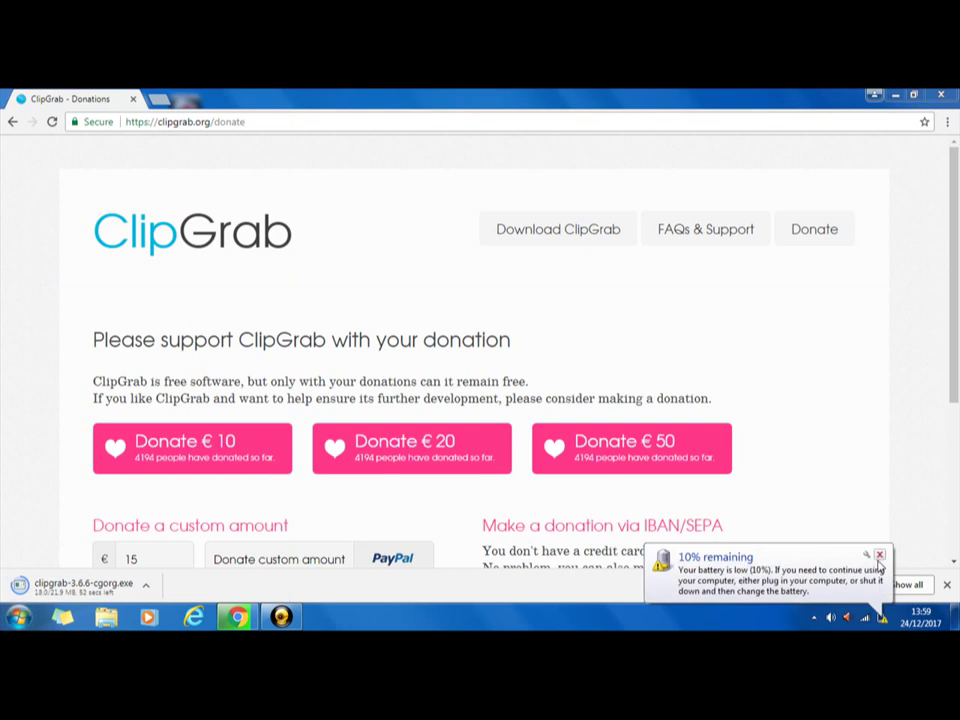
Step: Dismiss the low-battery balloon and set the finished clipgrab-3.6.6-cgorg.exe download to open
left_click(879, 554)
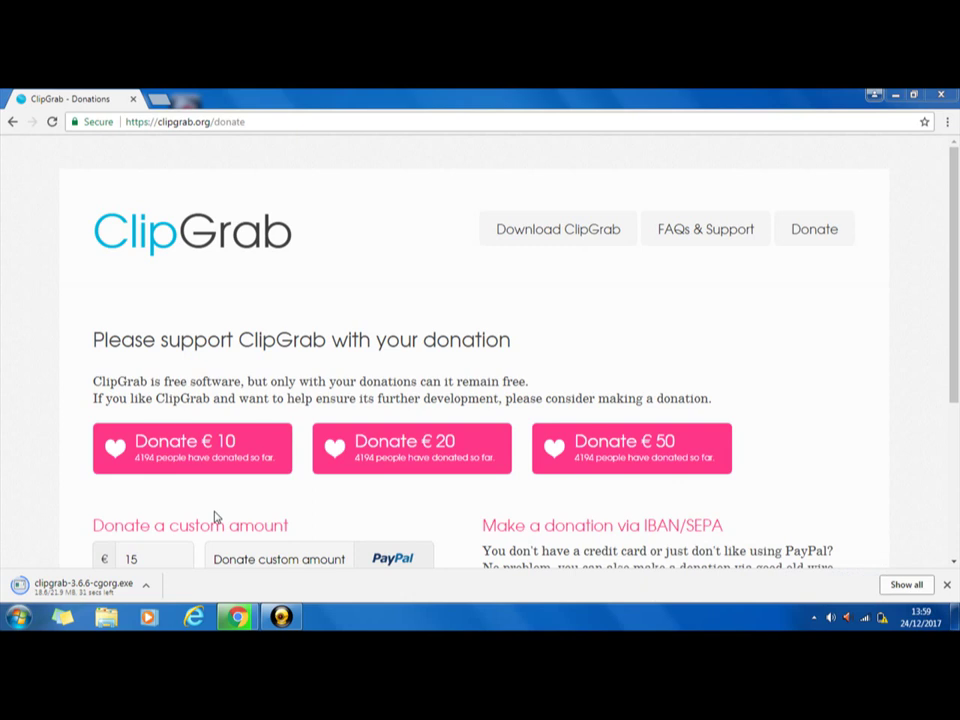
left_click(111, 598)
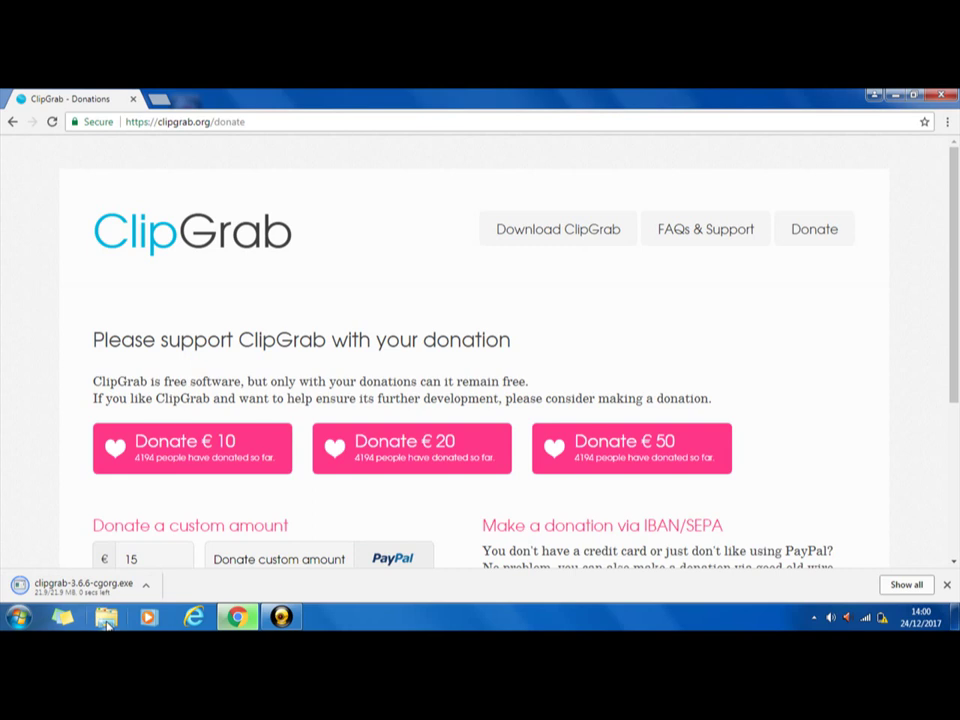
key("super")
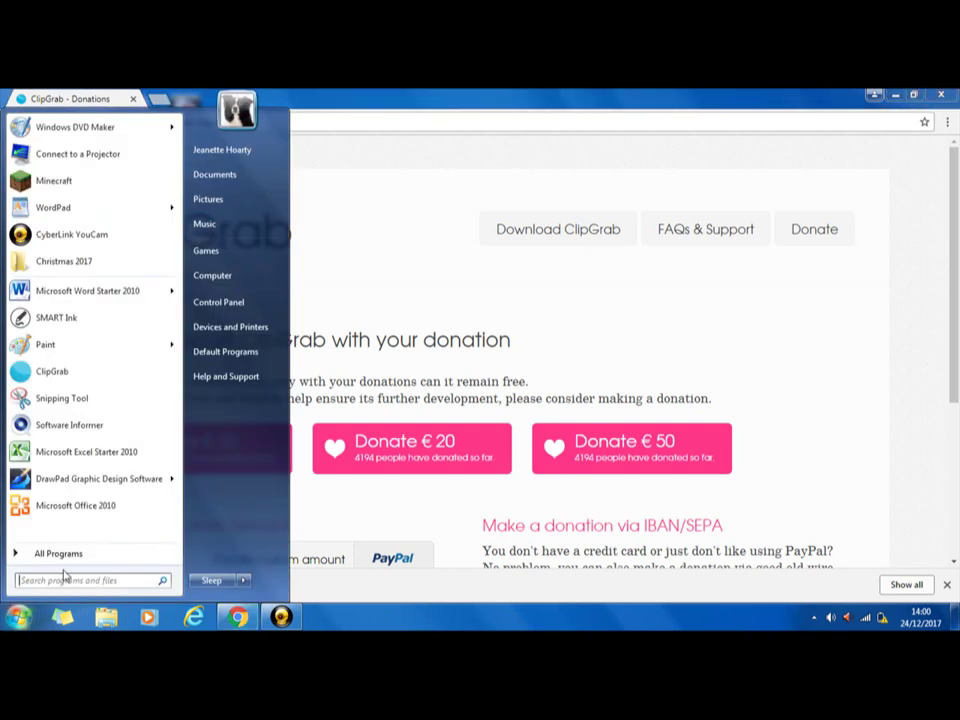
key("Escape")
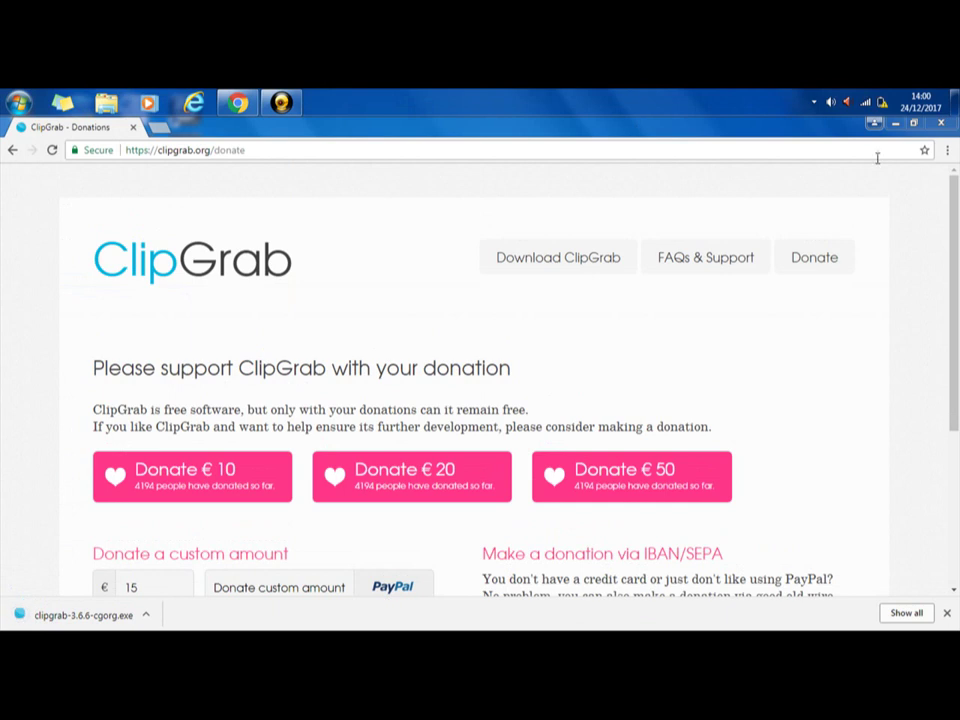
Step: Move the taskbar back to the bottom and run the downloaded ClipGrab installer despite the unverified warning
left_click_drag(800, 110, 645, 608)
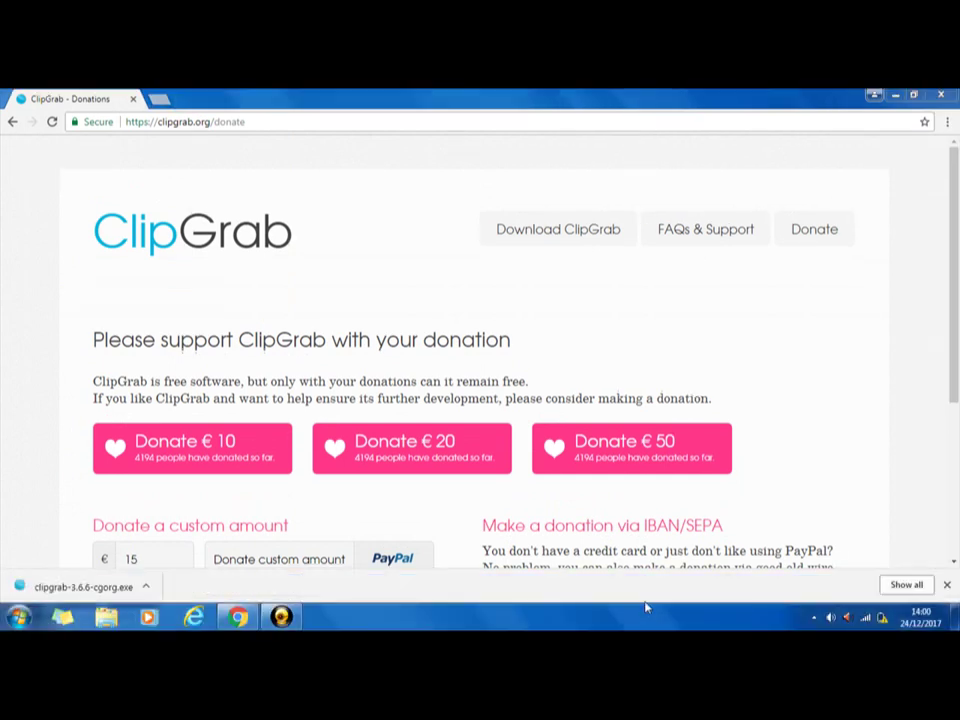
left_click(115, 590)
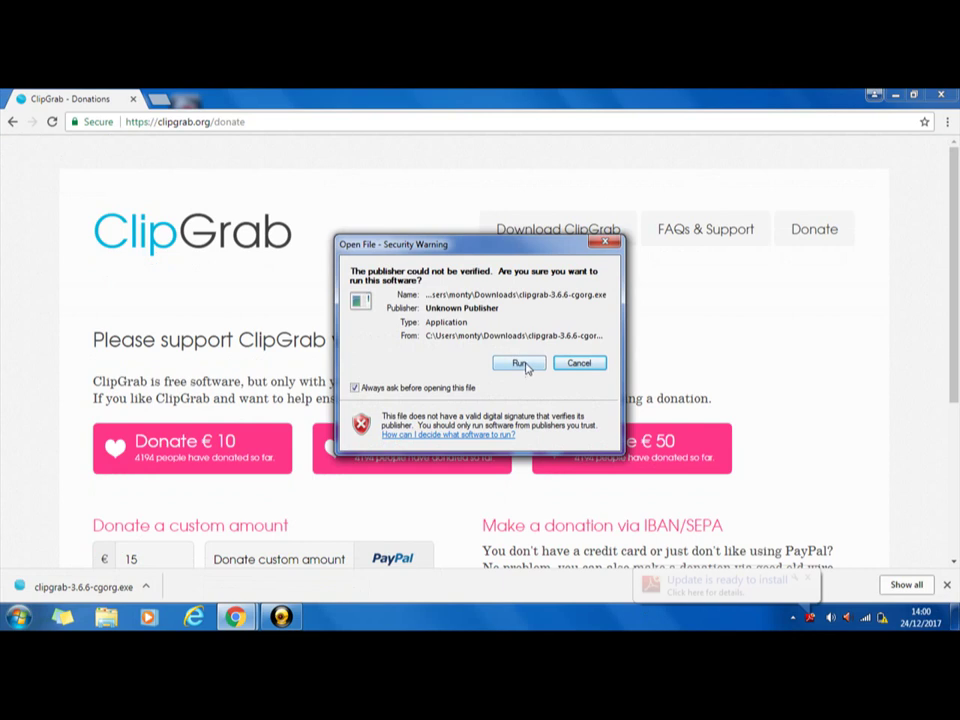
left_click(525, 365)
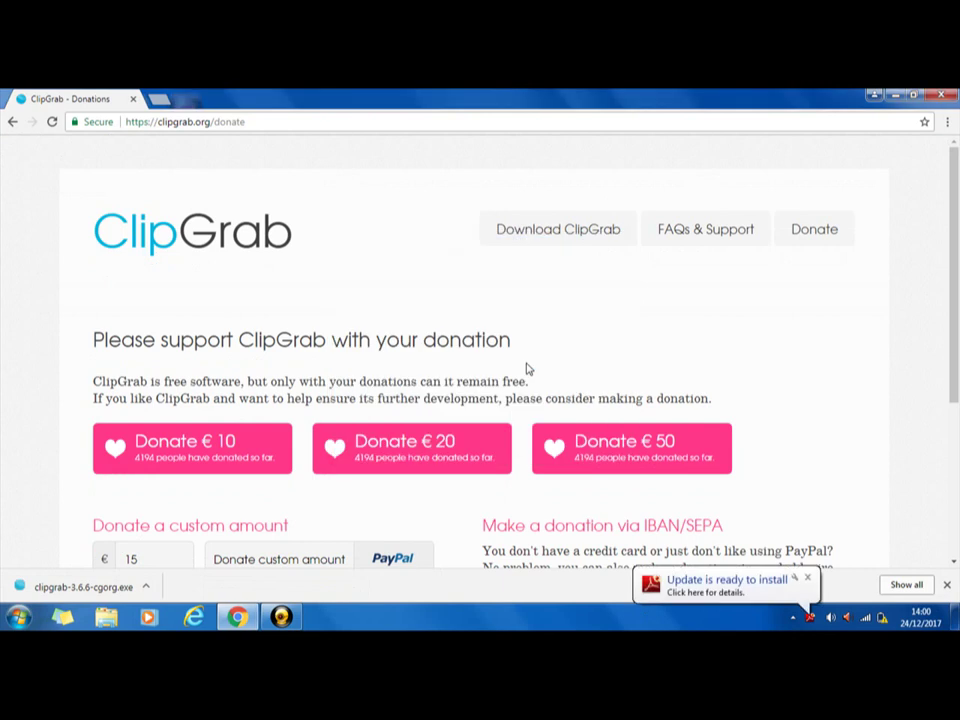
Step: Dismiss the Adobe Reader update prompt and minimise Chrome to reveal the desktop
left_click(812, 576)
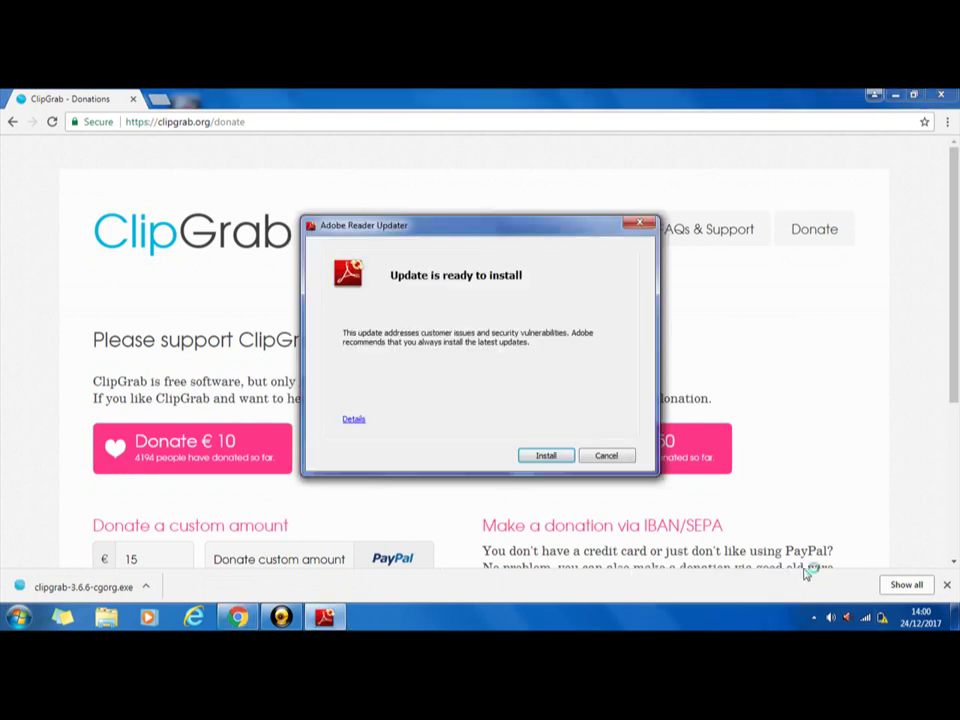
left_click(560, 456)
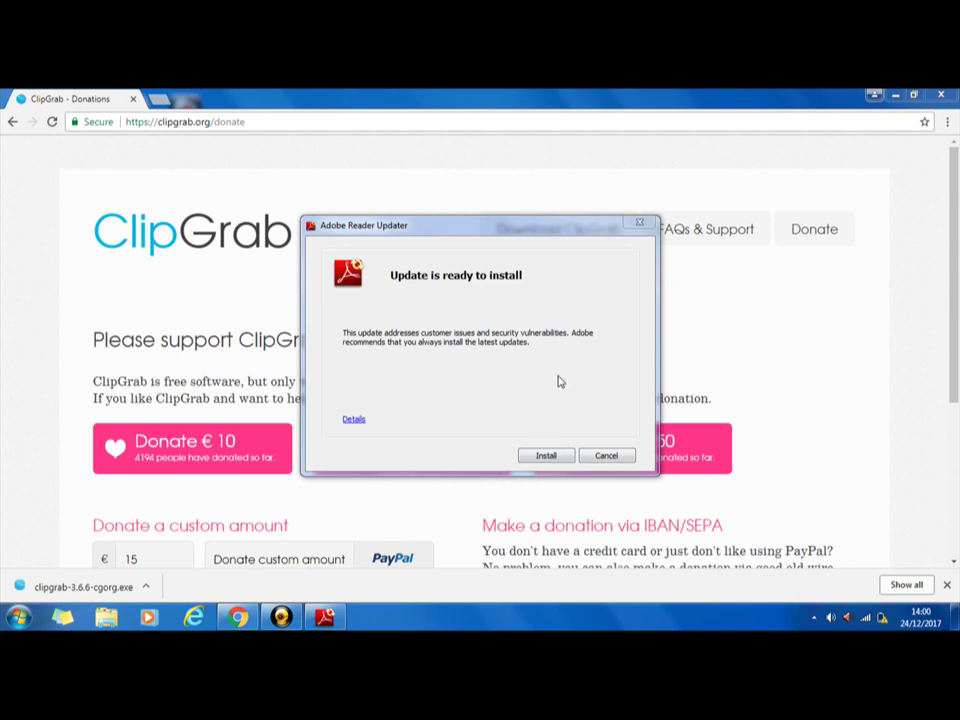
left_click(640, 222)
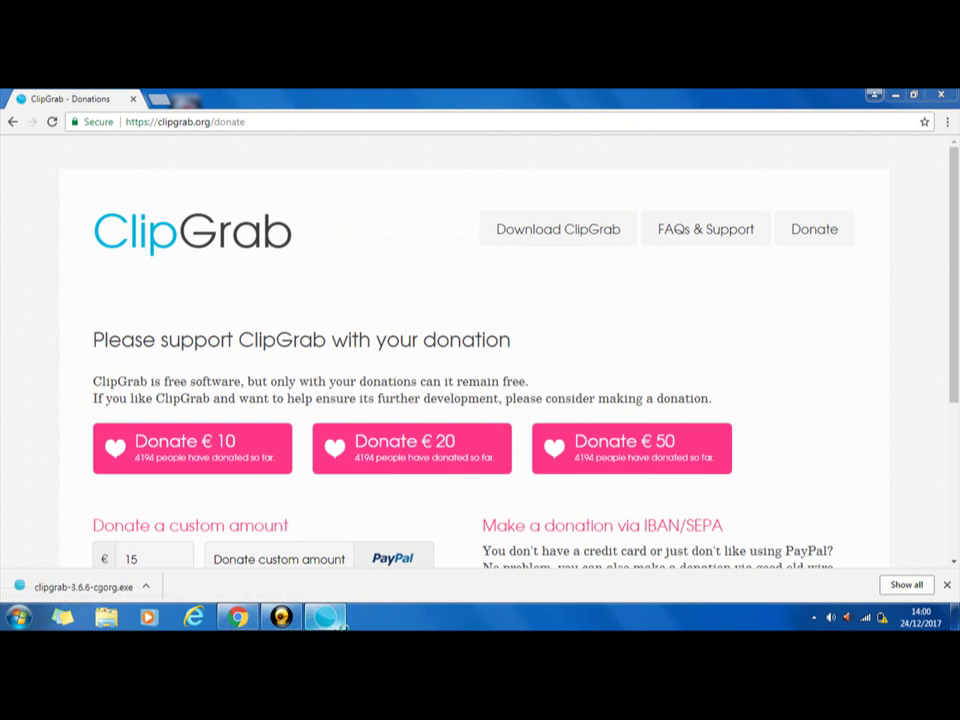
left_click(896, 95)
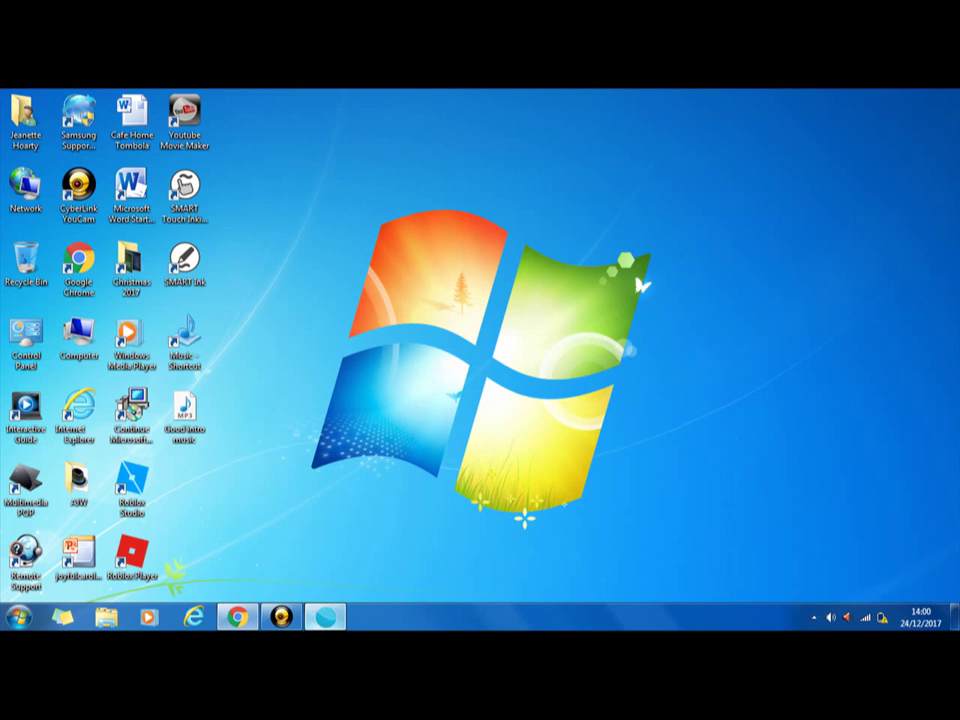
Step: Bring up the ClipGrab installer and return the taskbar to the bottom of the screen
left_click(325, 615)
left_click_drag(385, 572, 406, 625)
left_click_drag(566, 605, 914, 459)
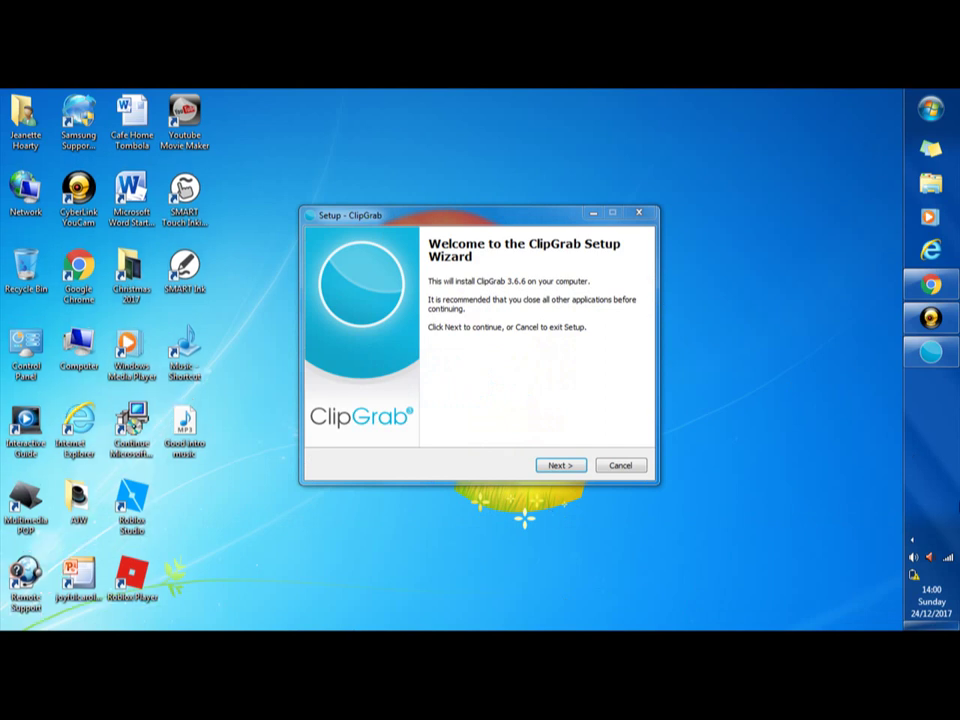
left_click_drag(690, 425, 560, 605)
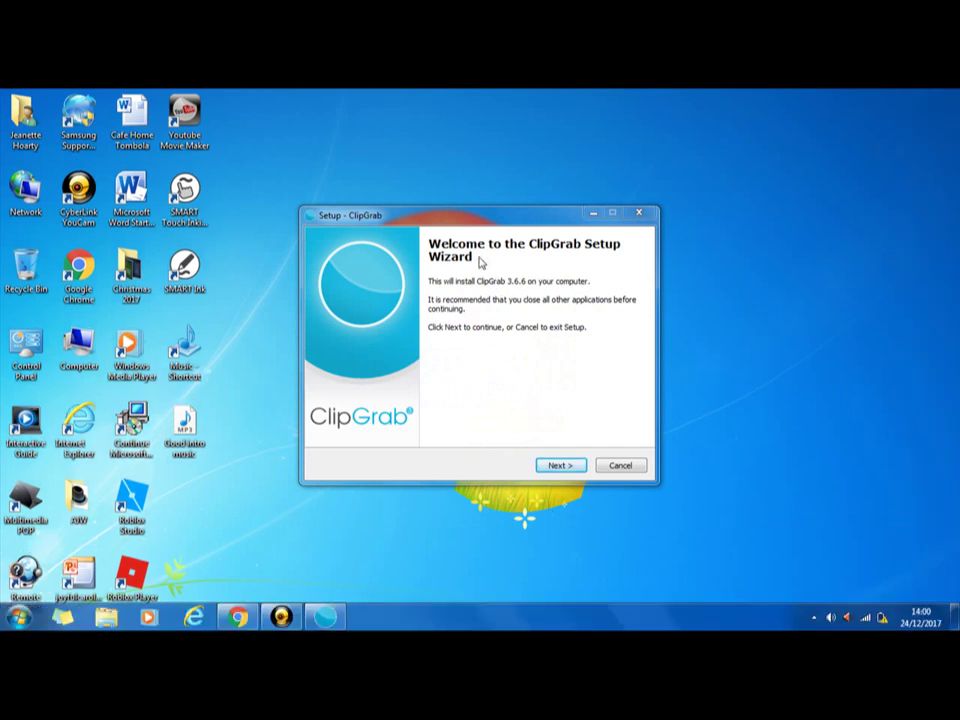
Step: Accept the licence, keep the default Program Files folder, install ClipGrab 3.6.6, and finish with Launch ClipGrab ticked
left_click(562, 467)
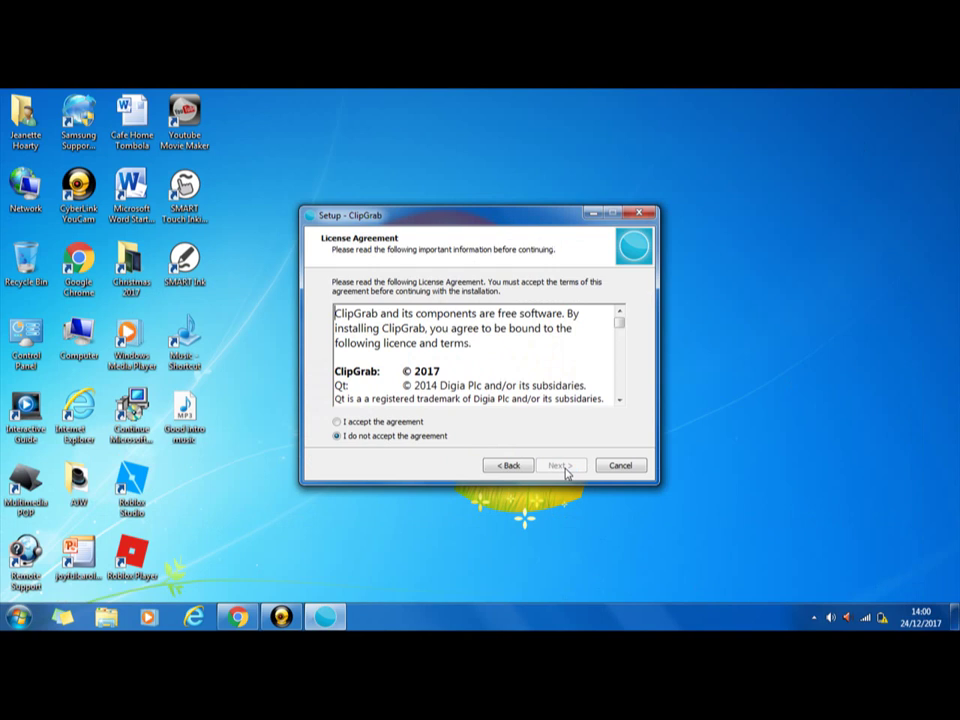
left_click(338, 421)
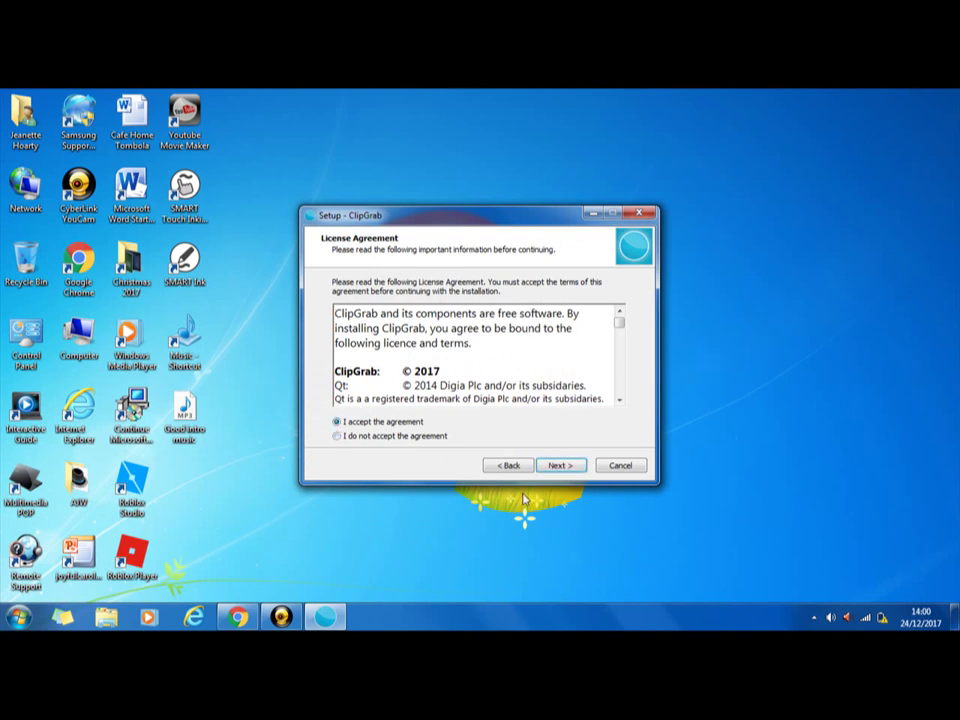
left_click(566, 467)
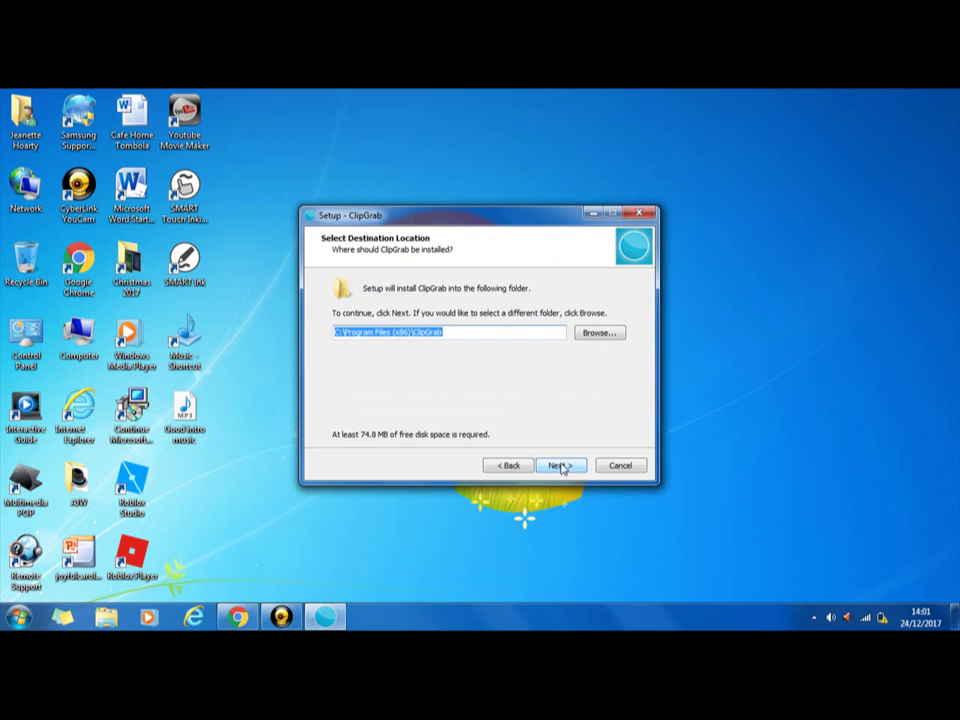
left_click(565, 470)
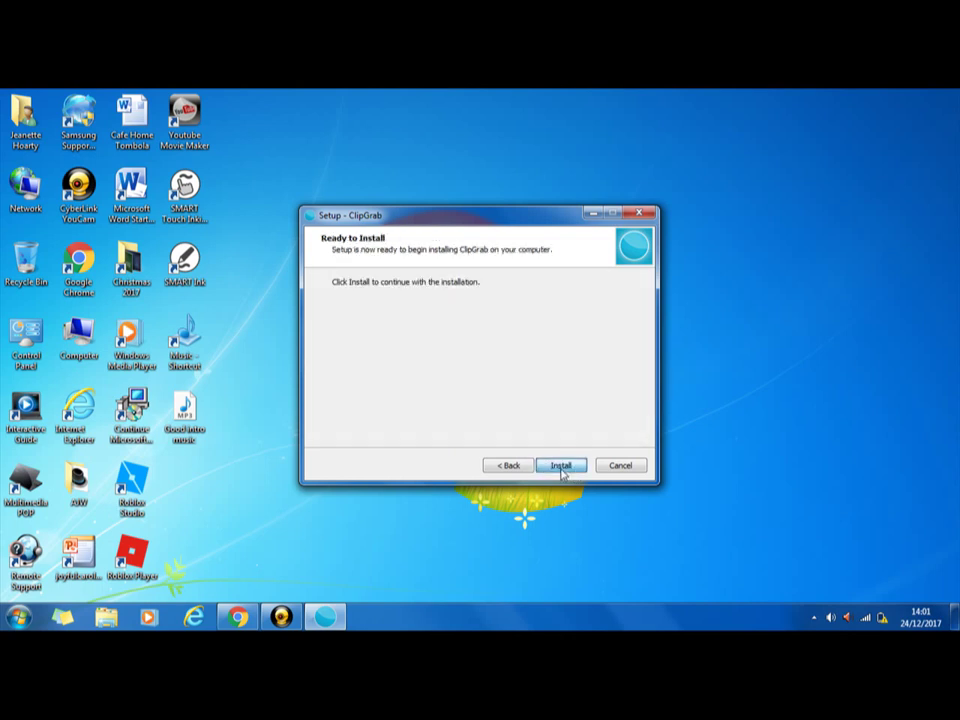
left_click(562, 472)
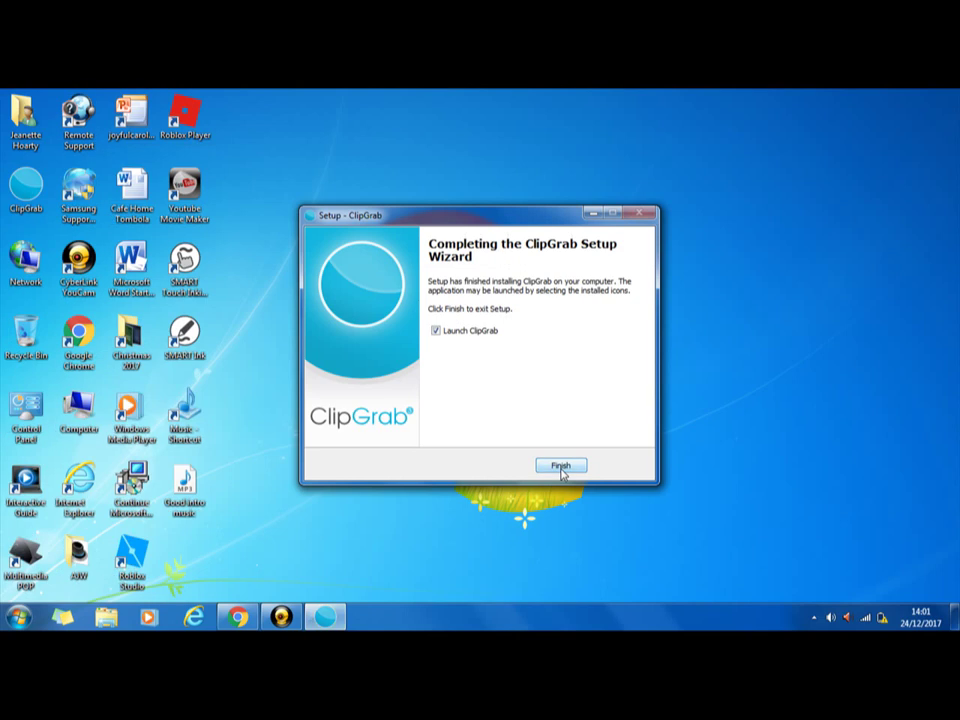
left_click(560, 467)
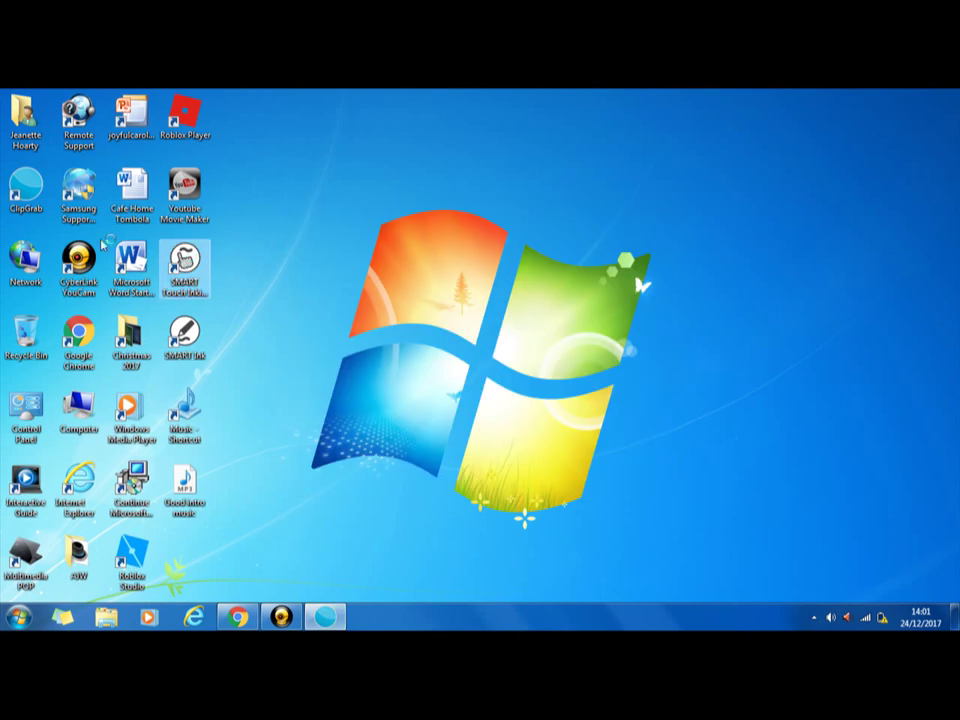
Step: Search the Start menu for 'clipgrab', then close the ClipGrab window
left_click(18, 616)
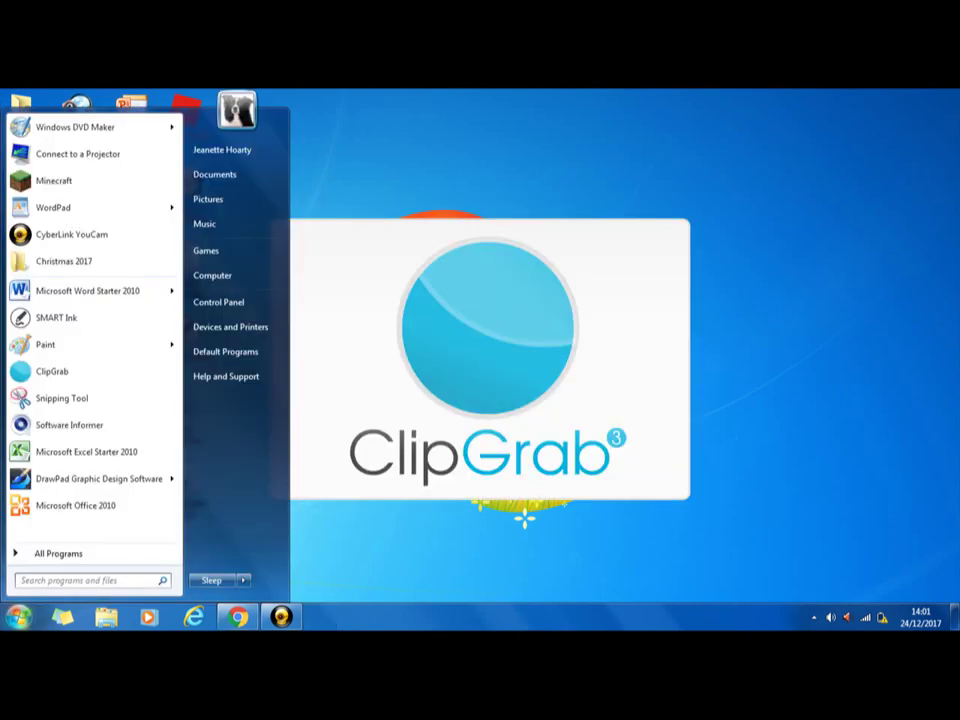
key("super")
type("cli")
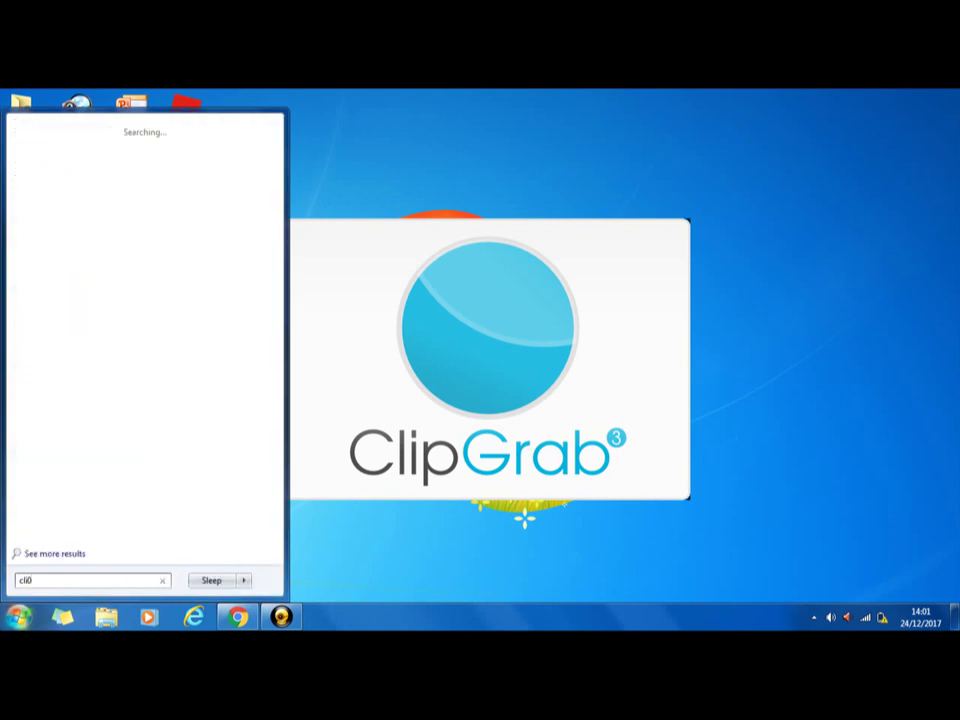
type("p")
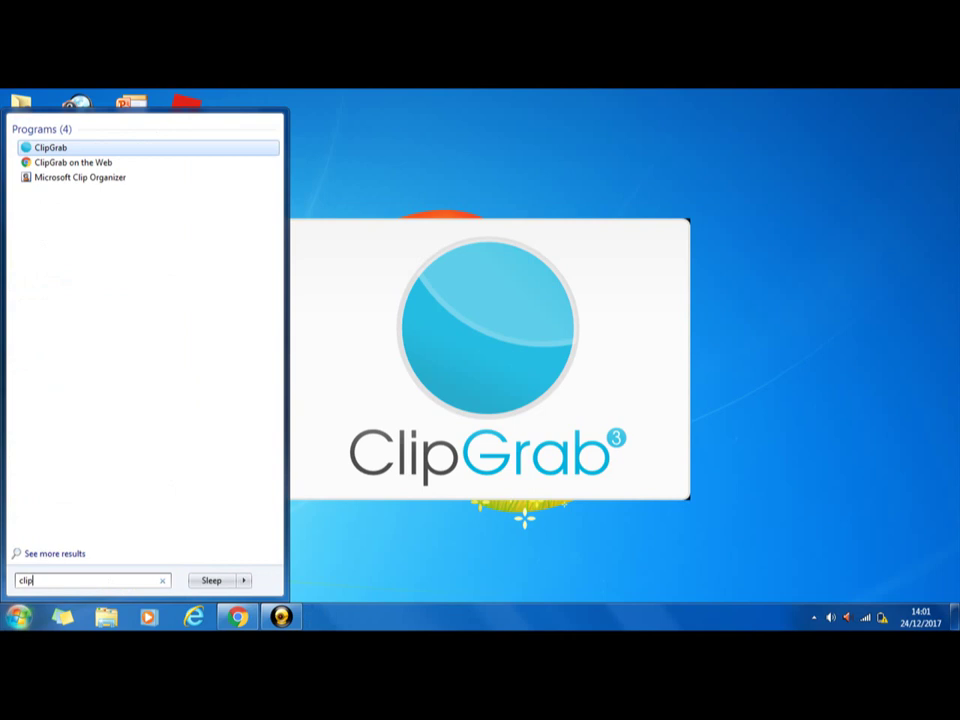
type("grab")
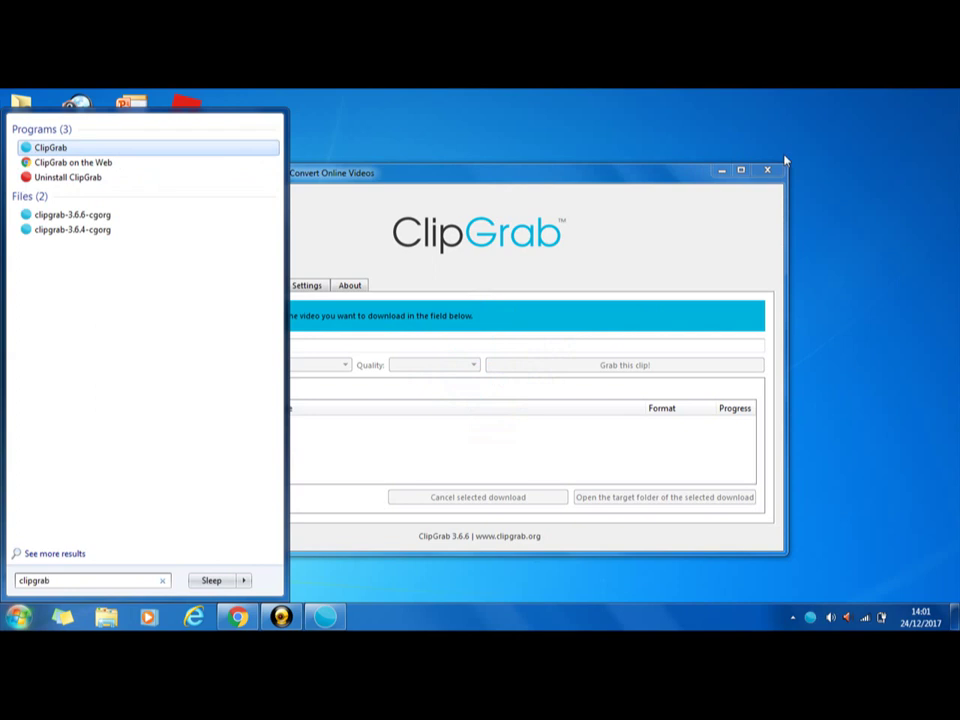
left_click(785, 127)
left_click(767, 170)
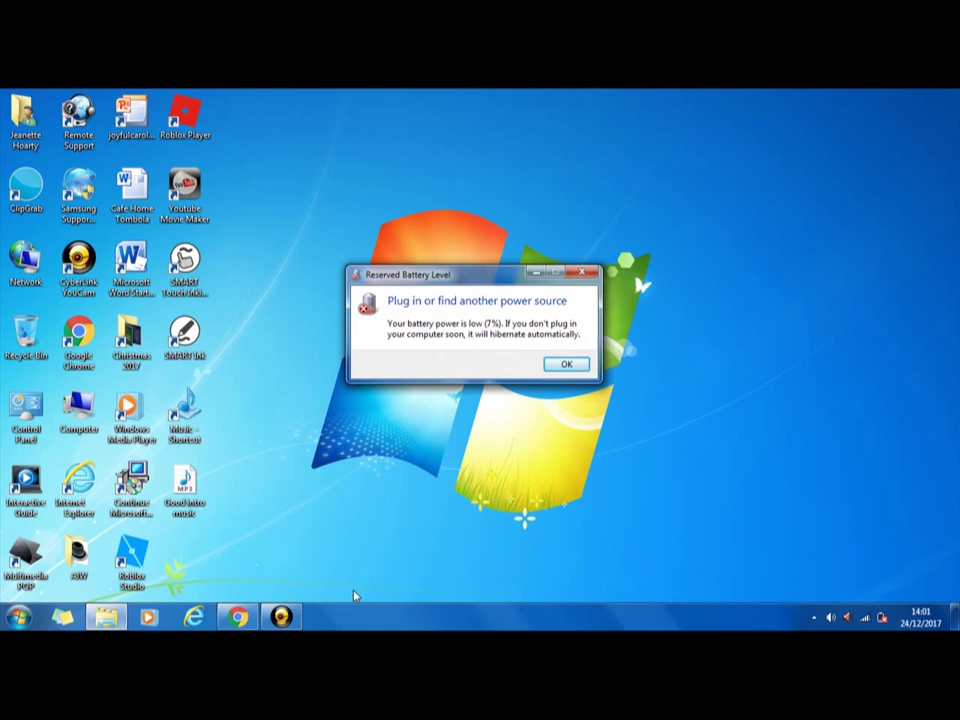
Step: Dismiss the battery warning, open a new Google tab, and close the ClipGrab – Donations tab
key("Return")
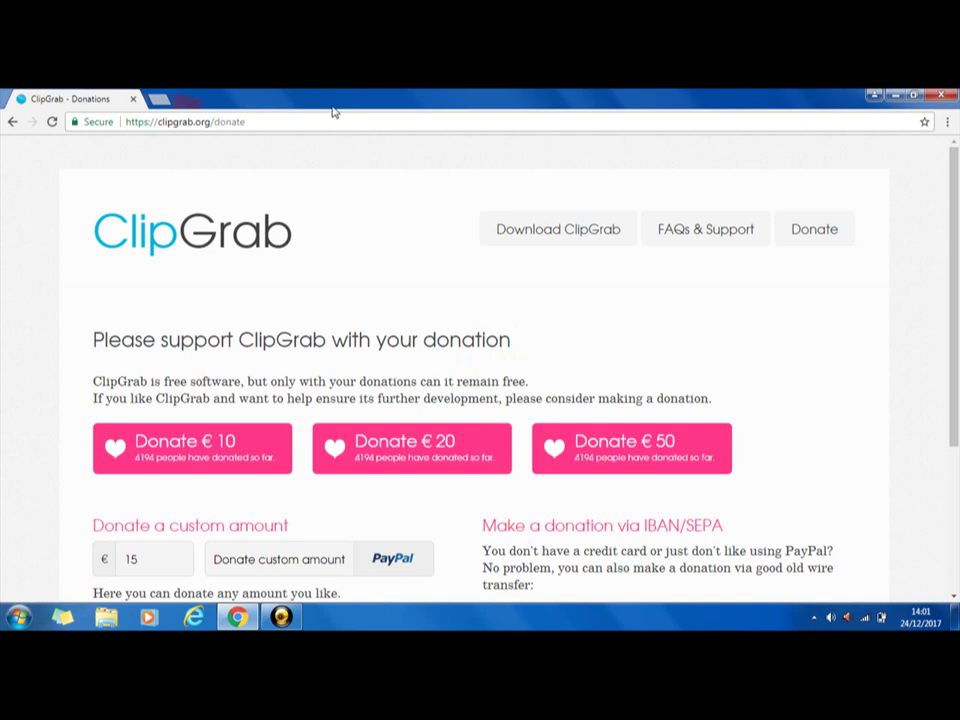
left_click(163, 100)
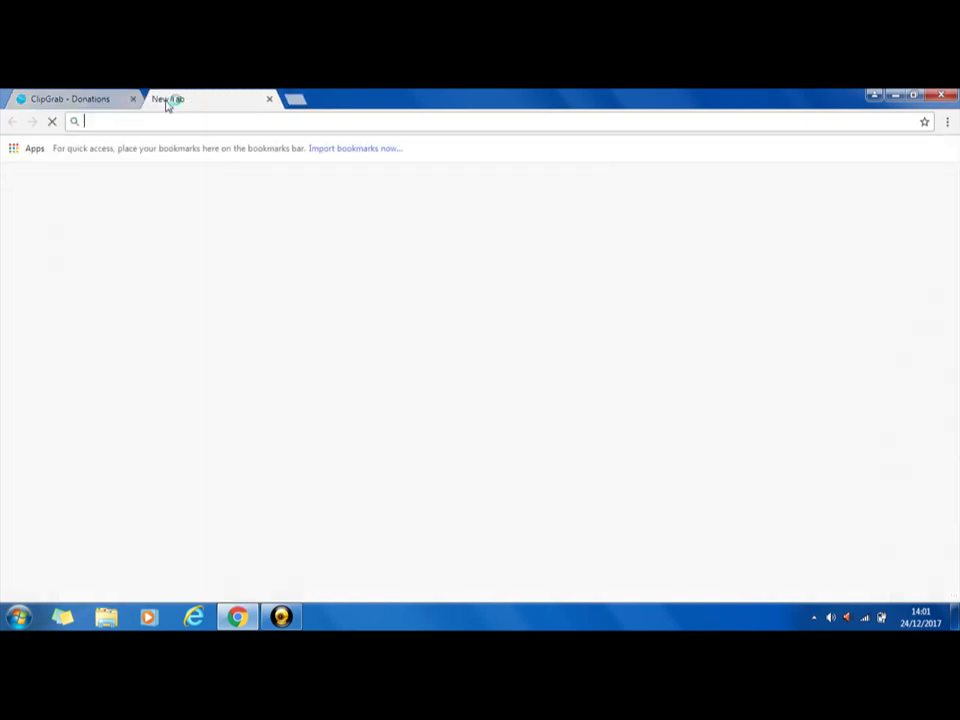
left_click(57, 98)
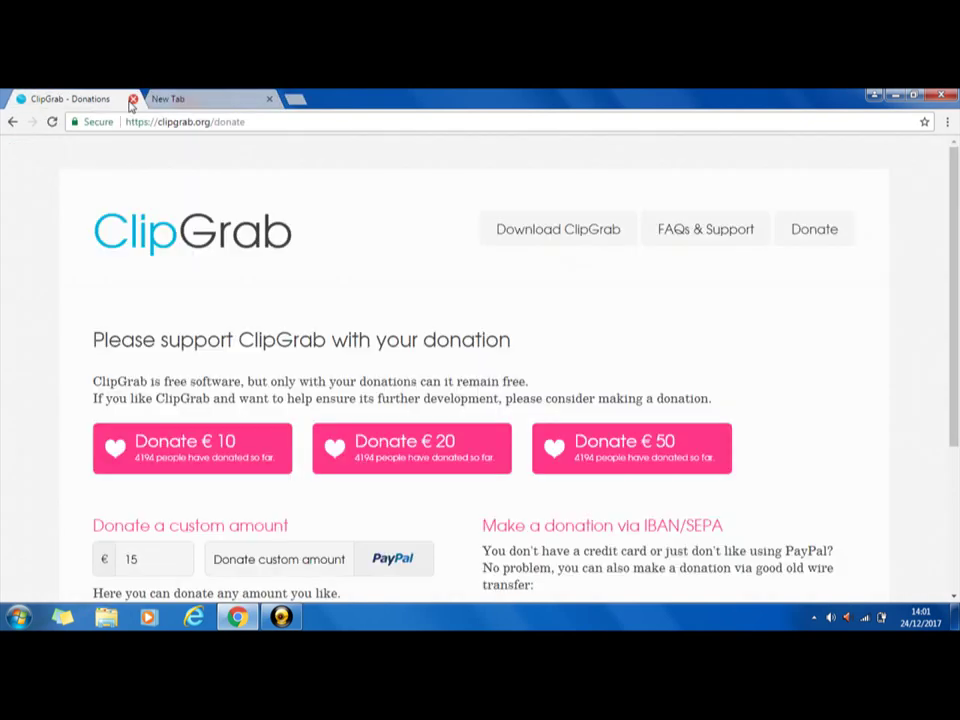
left_click(133, 100)
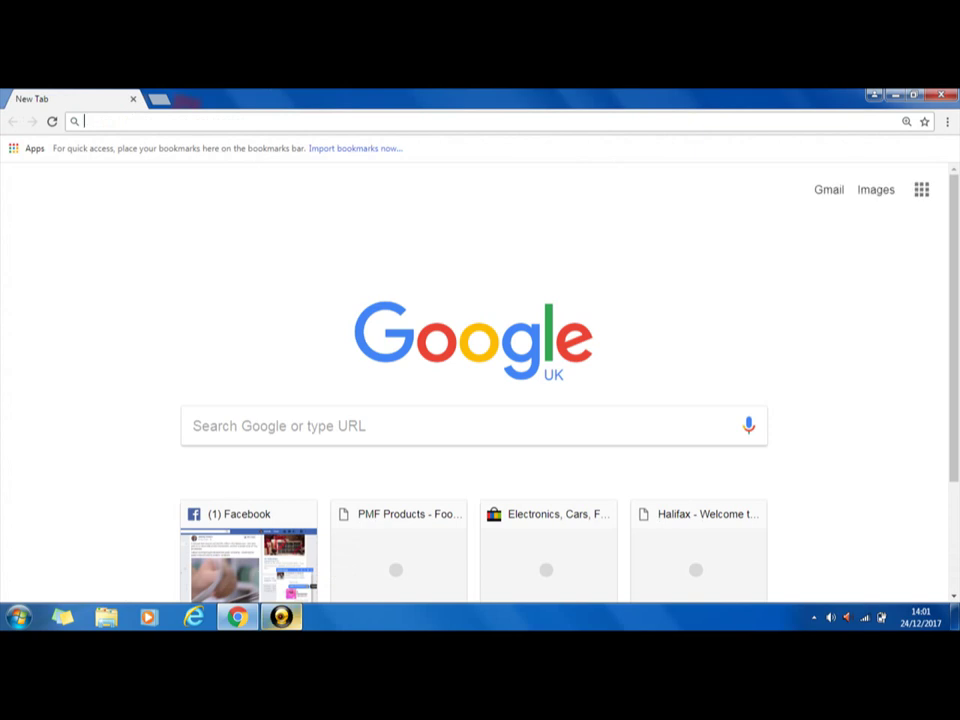